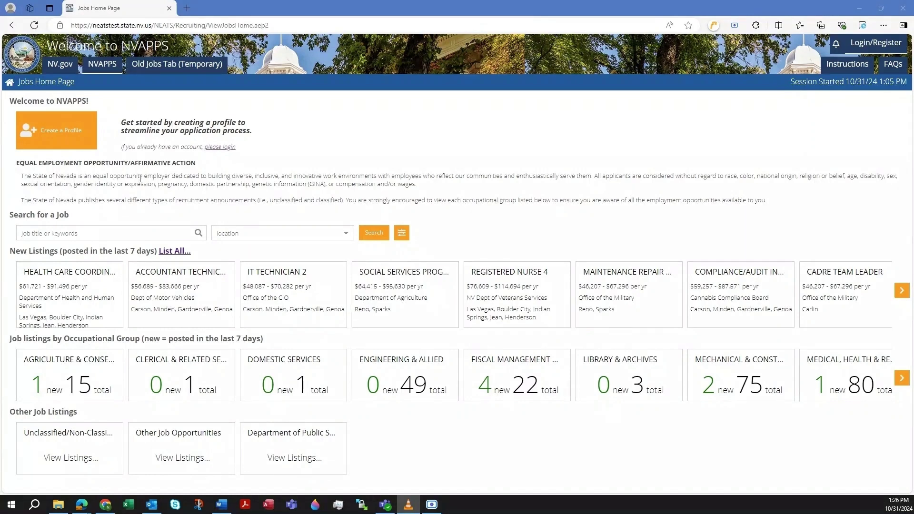
Start a new applicant profile and enter the first name, last name and e-mail address.
click(56, 144)
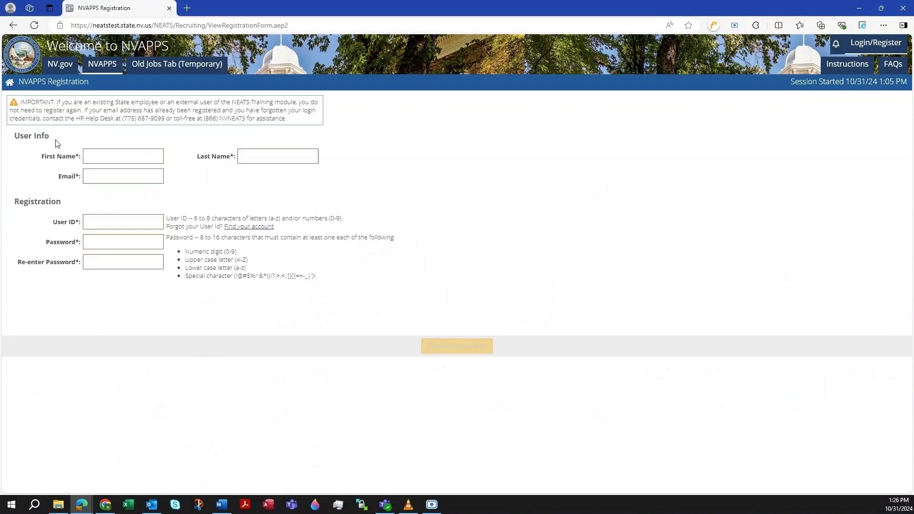
click(112, 154)
text(Test)
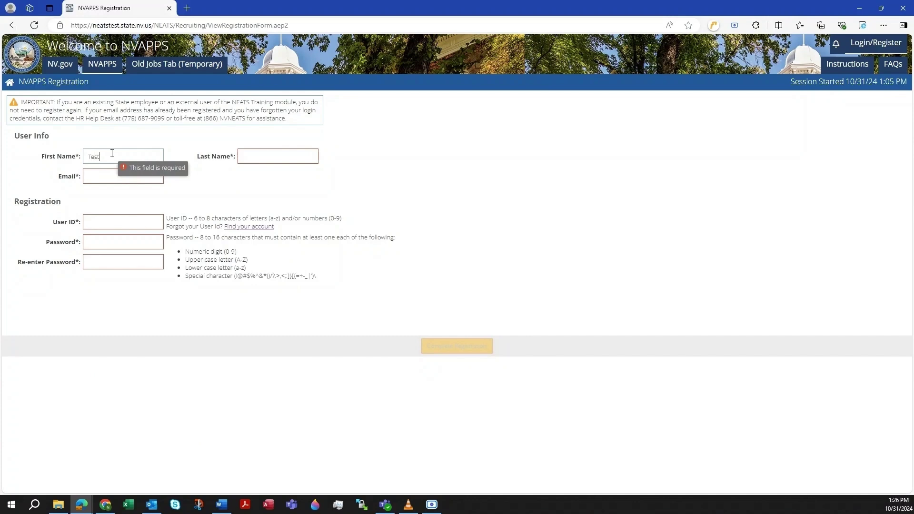
key(Tab)
text(McTester3)
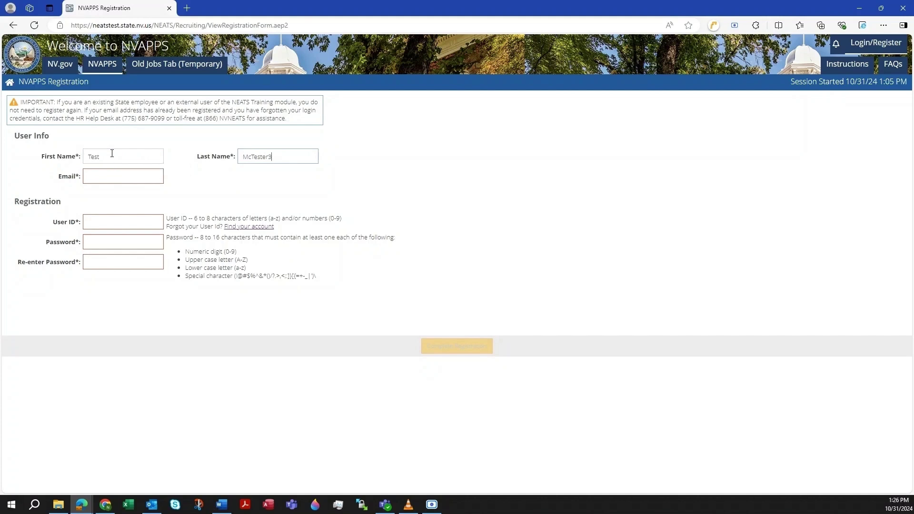
key(Tab)
text(McT)
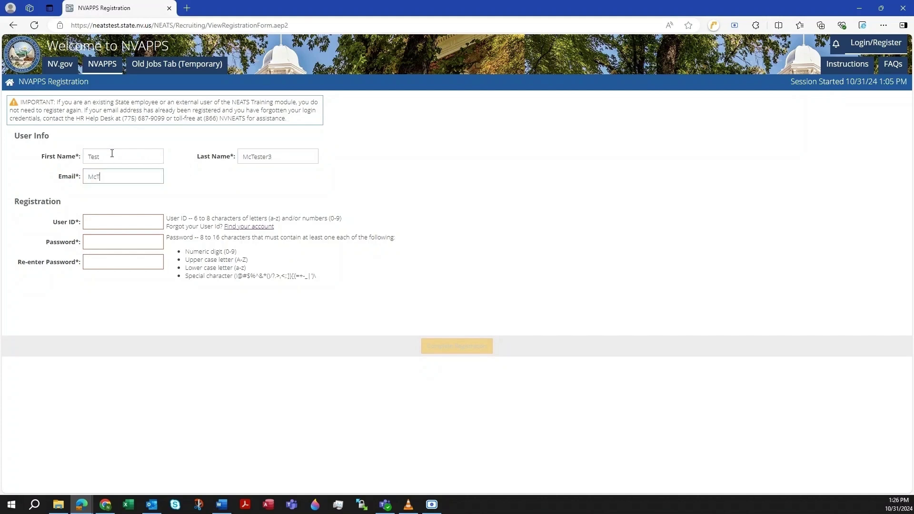
text(est2@none.co)
text(m)
Enter a user ID and the account password twice, then submit the registration.
key(Tab)
text(McTester)
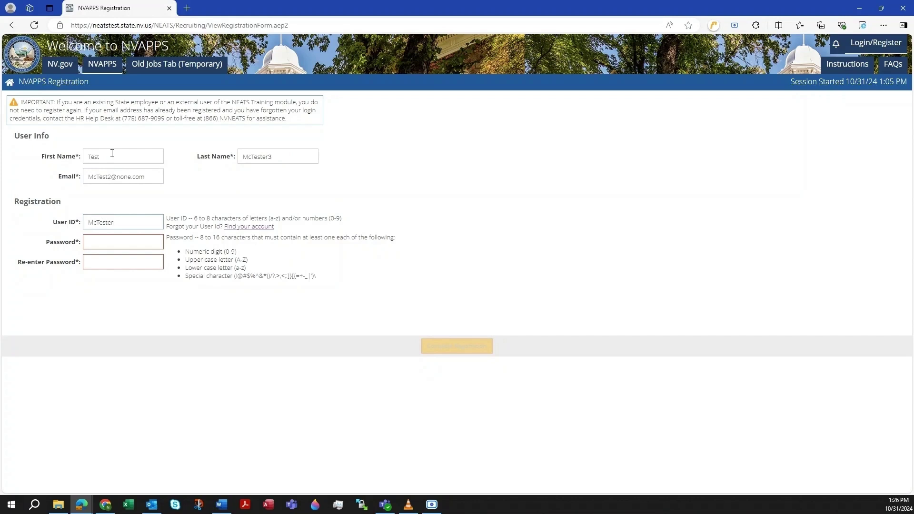
text(3)
key(Tab)
text(P1)
key(Tab)
text(Pa)
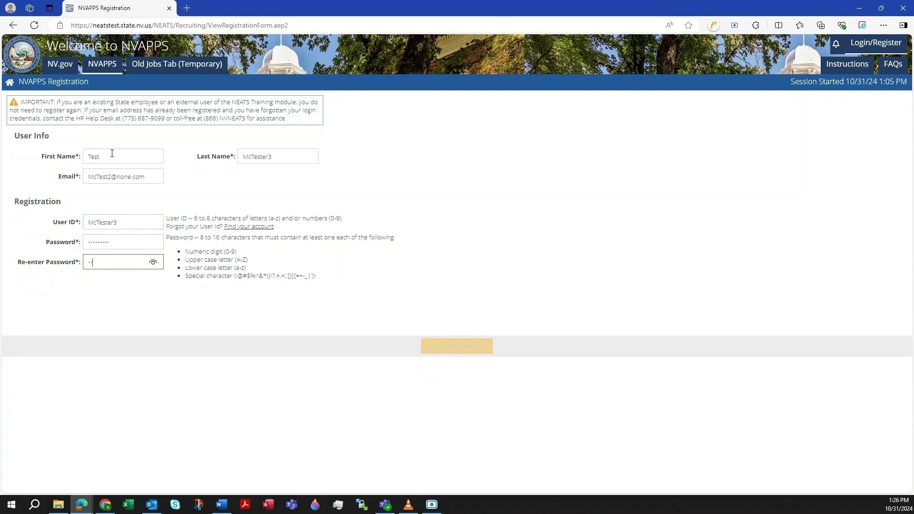
text(ssword1)
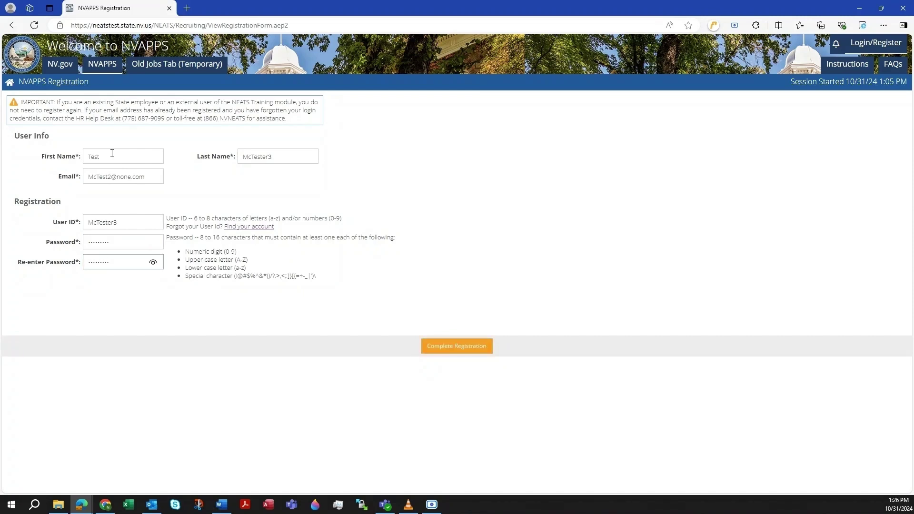
click(450, 351)
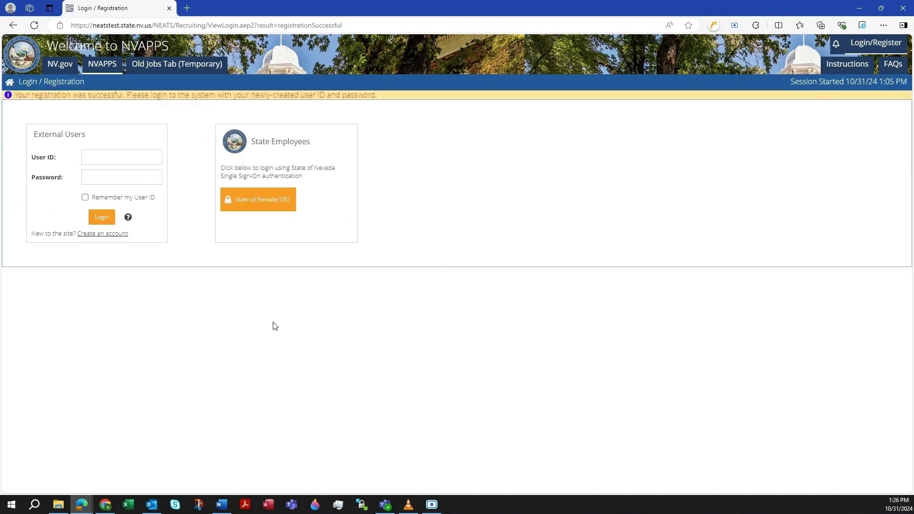
Enter the new user ID and password in the External Users login fields.
click(124, 159)
text(McTester3)
key(Tab)
text(*)
Log in and save 'What is your greatest fear?' as the security question with an answer.
click(106, 217)
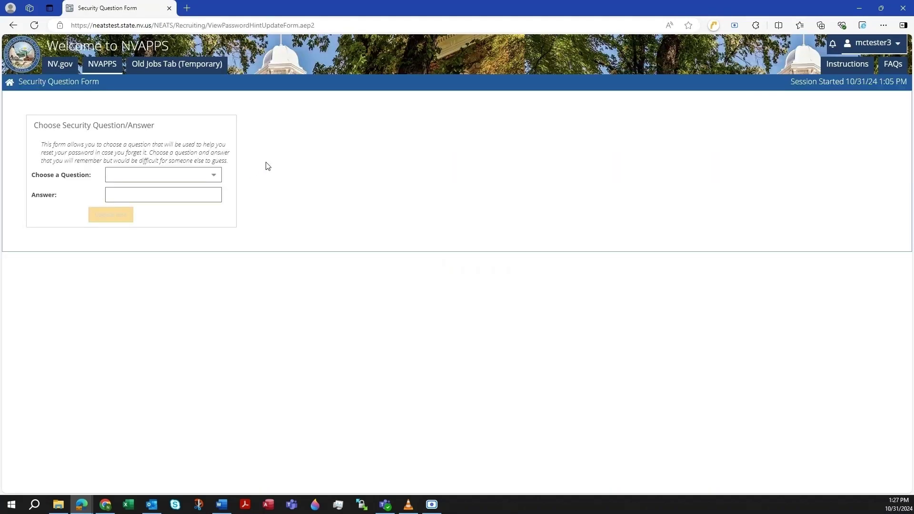
click(214, 175)
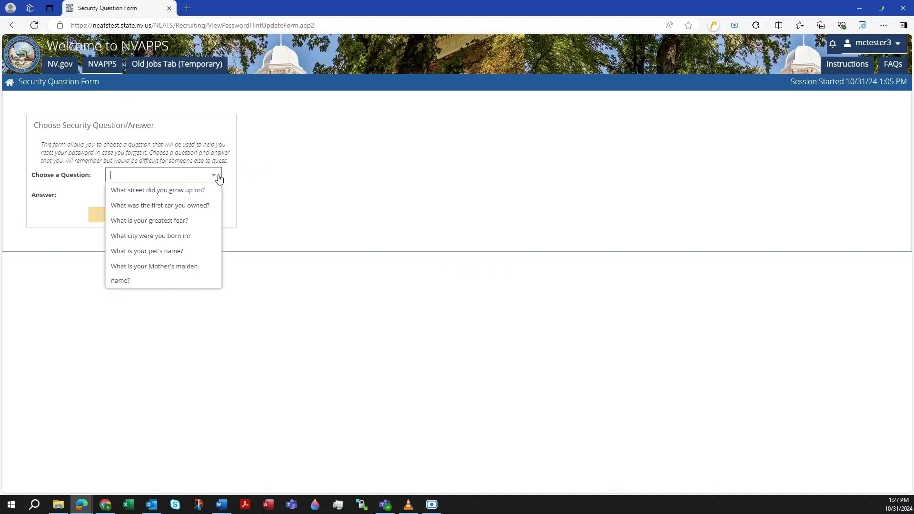
click(194, 220)
click(149, 195)
text(Fear)
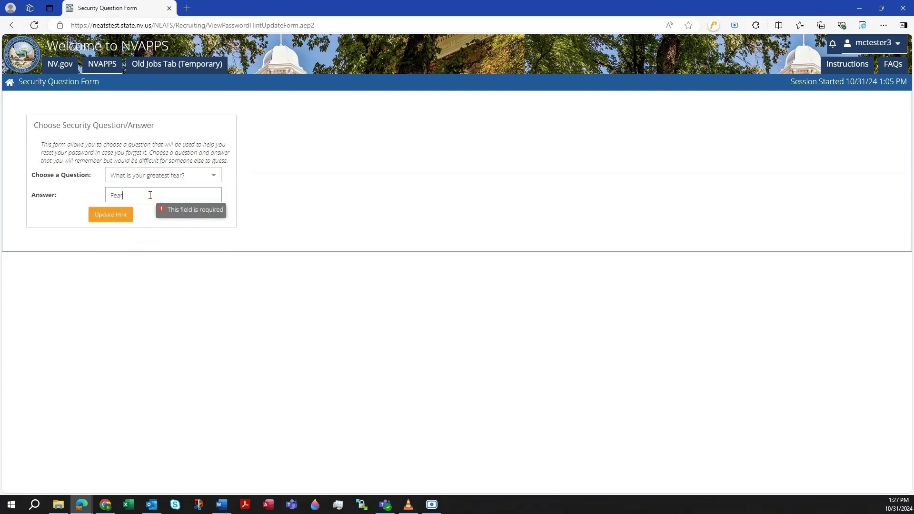
click(123, 215)
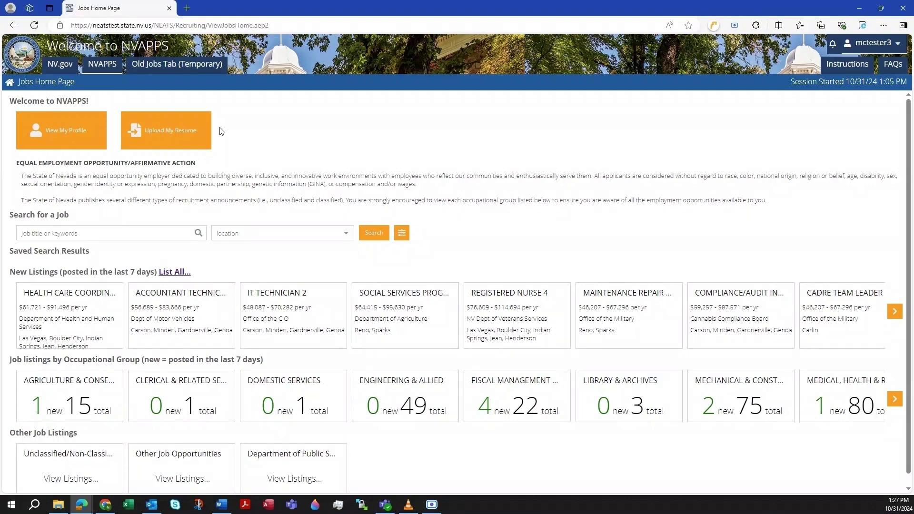
Upload My Resume.pdf from the Documents > Resumes folder for parsing.
click(173, 137)
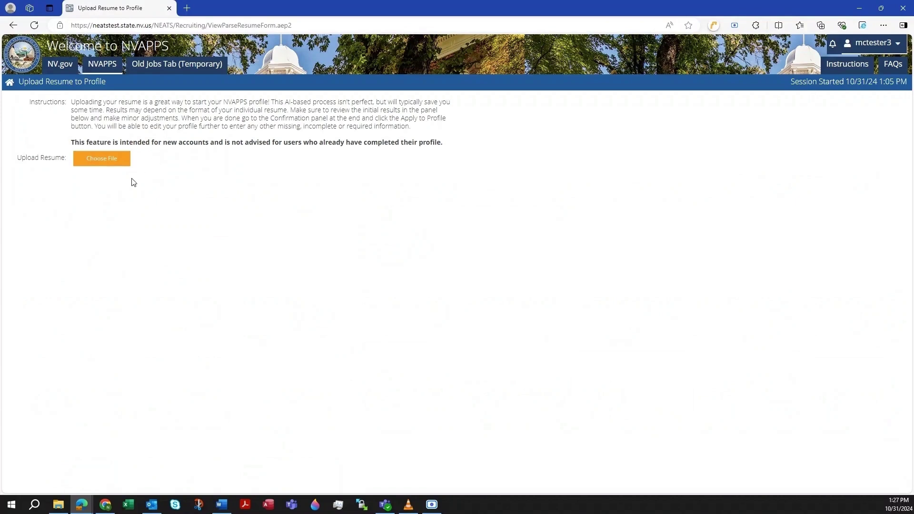
click(99, 165)
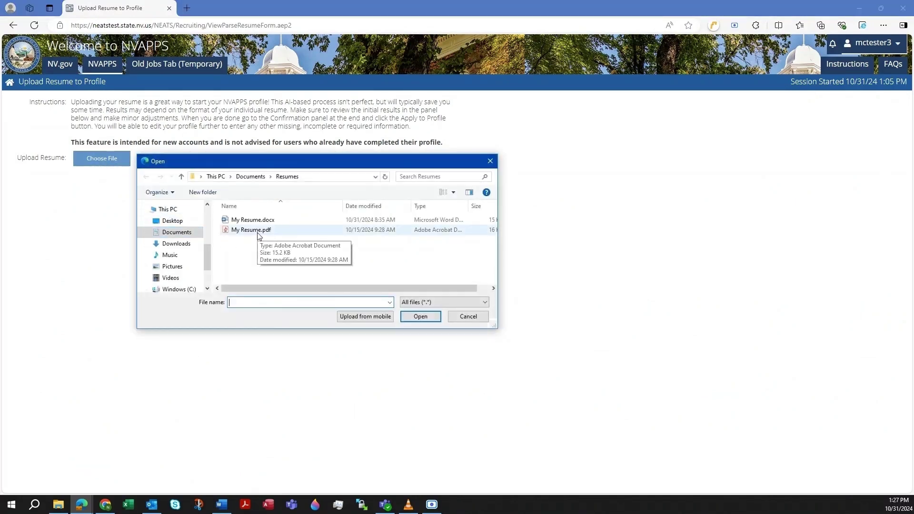
click(250, 220)
click(421, 317)
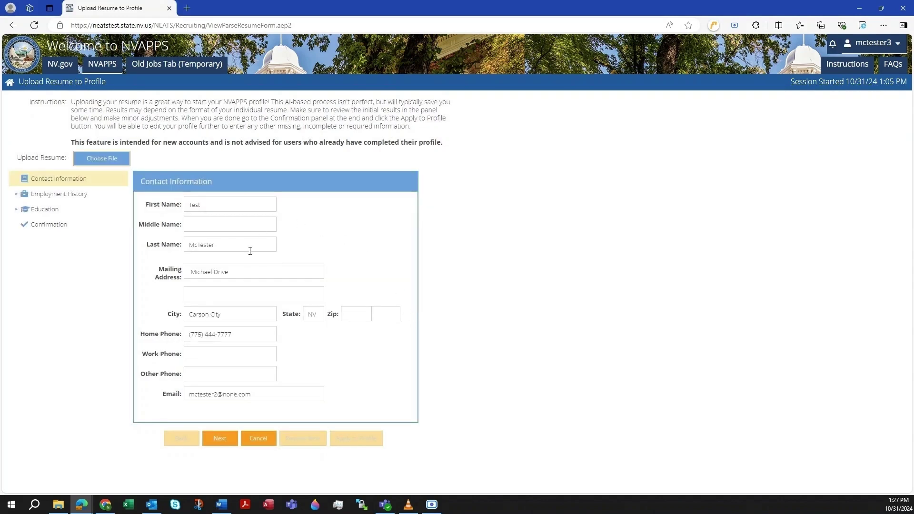
Review the parsed sections and add the missing house number to the mailing address.
click(192, 273)
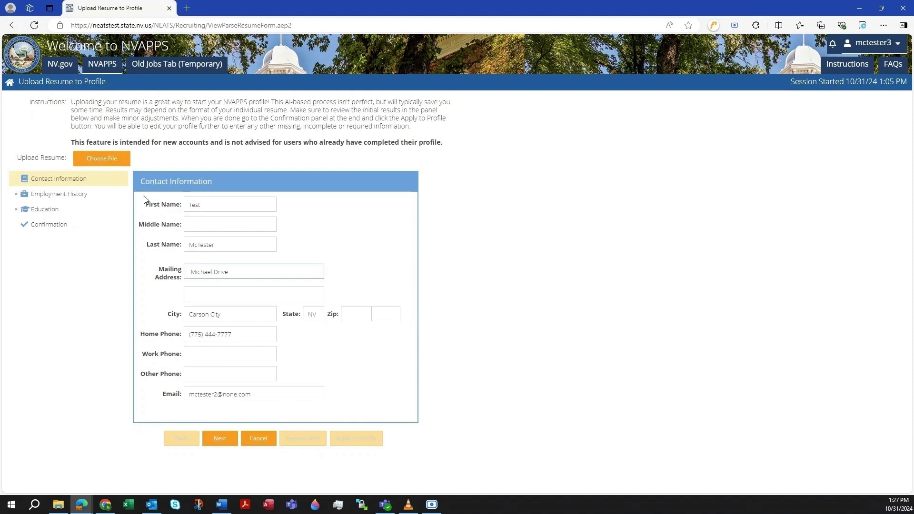
click(67, 197)
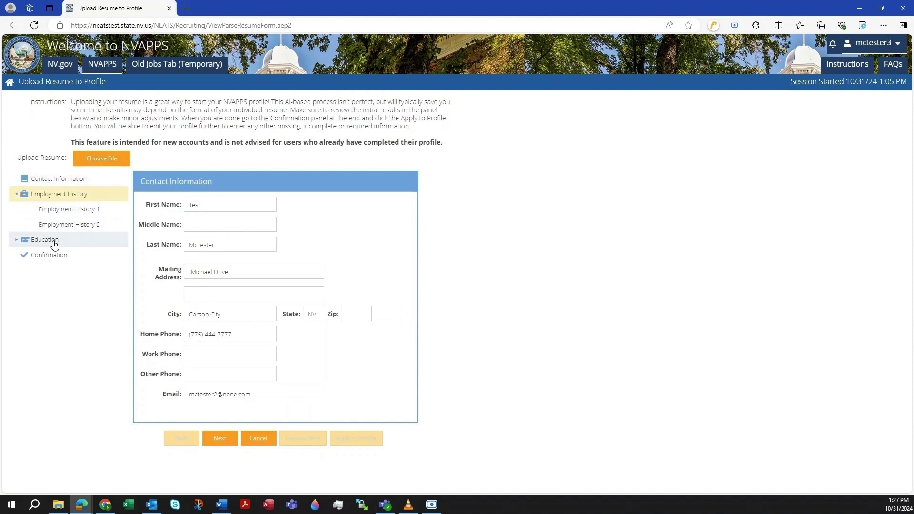
click(50, 240)
click(61, 180)
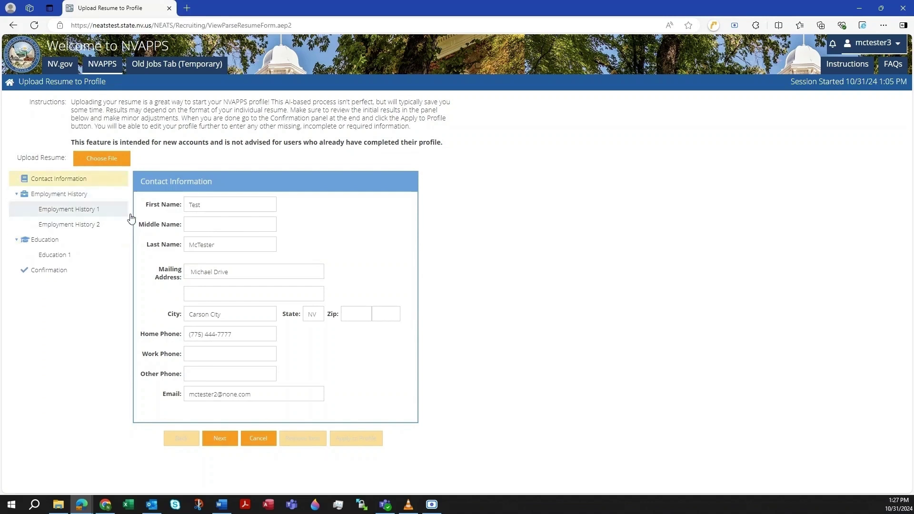
click(191, 273)
text(777)
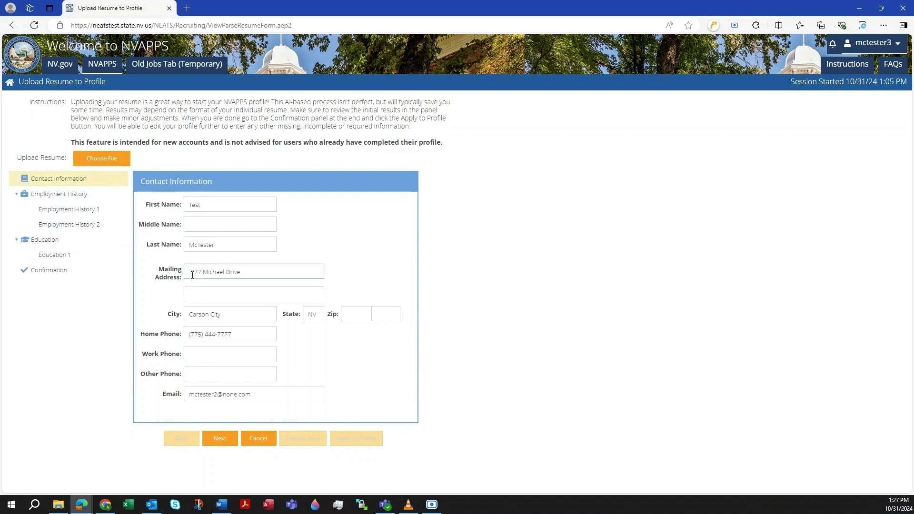
Page through both employment entries, enter Business as the education minor, and reach Confirmation.
click(226, 442)
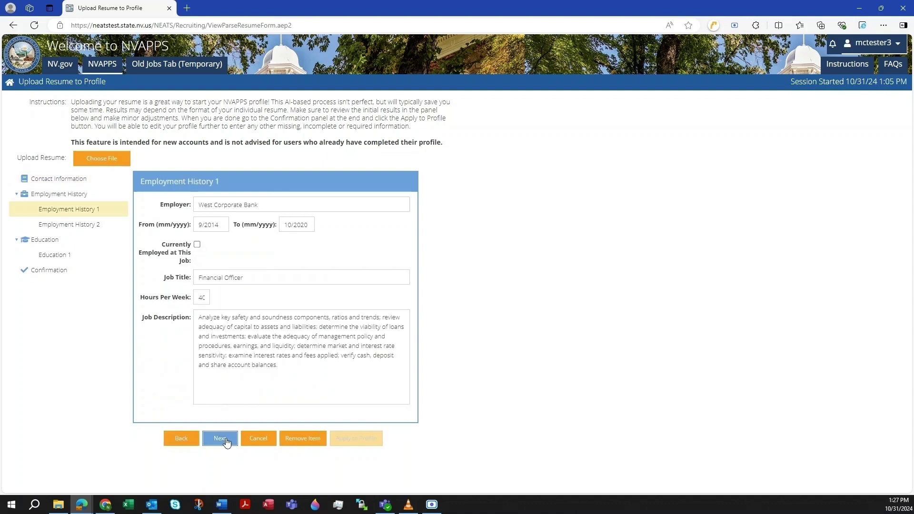
click(225, 440)
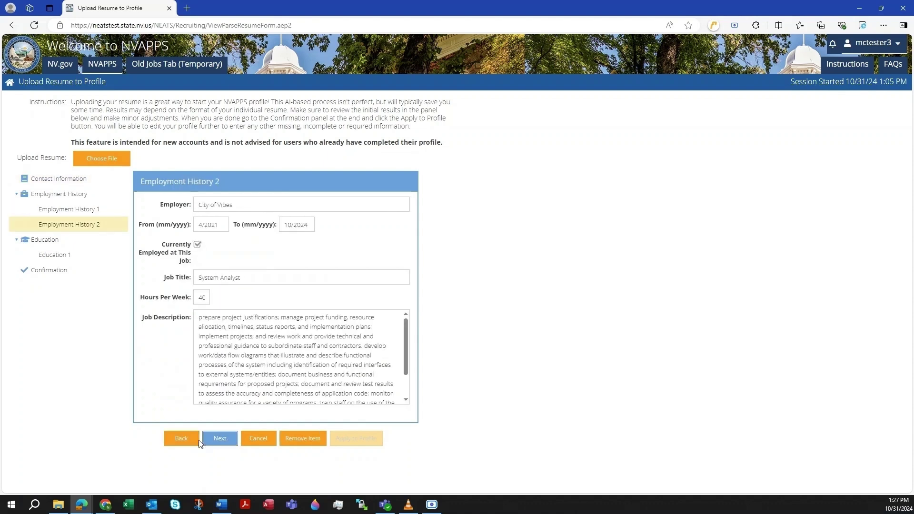
click(183, 445)
click(216, 442)
click(217, 442)
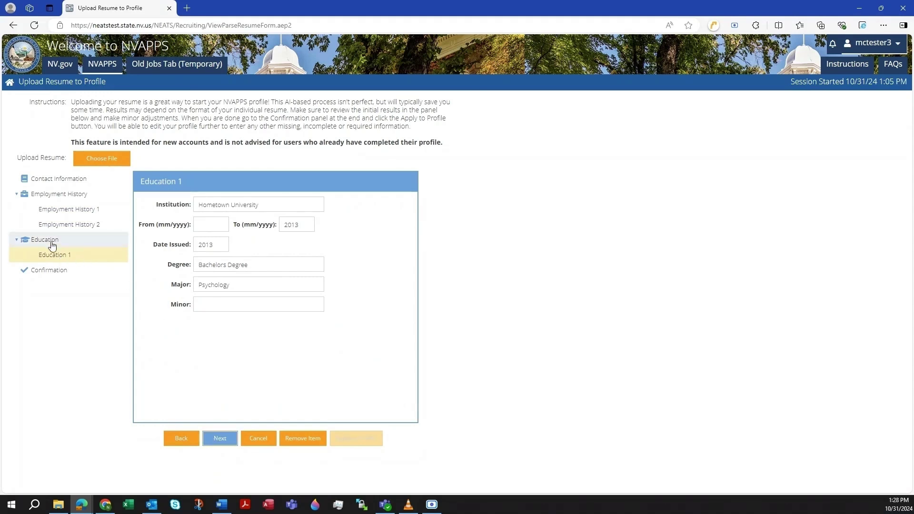
click(210, 309)
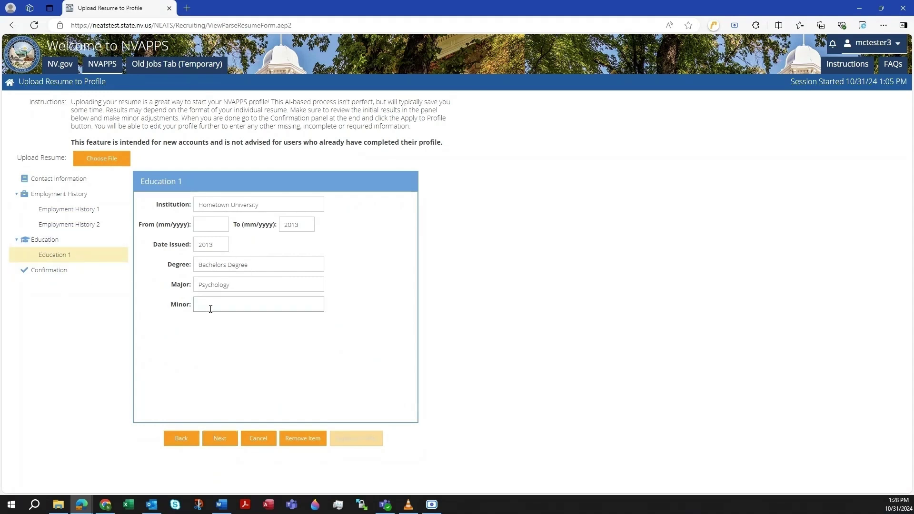
text(Business)
click(220, 437)
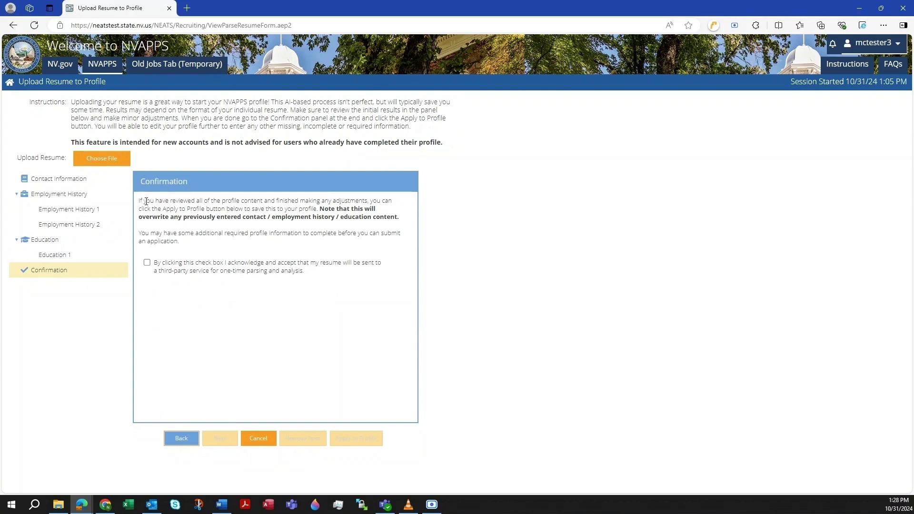
Accept the third-party parsing acknowledgement and confirm applying the resume content to the profile.
click(147, 263)
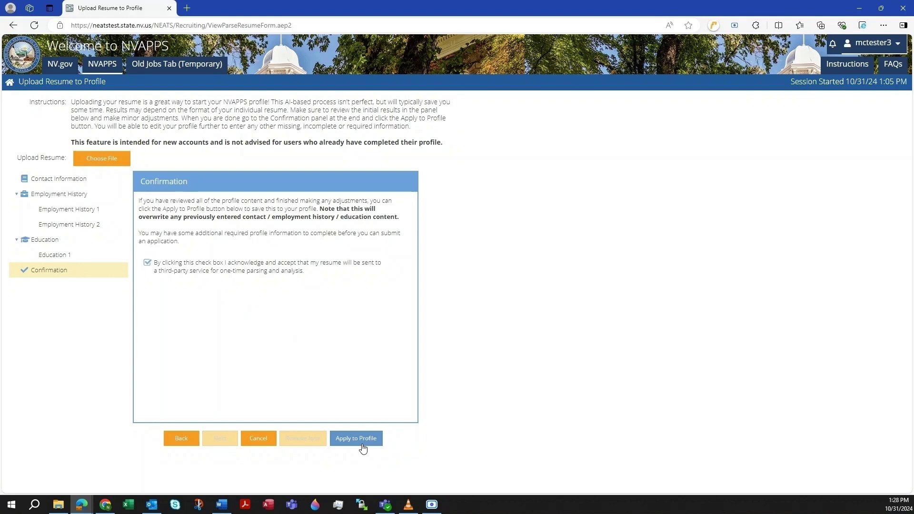
click(363, 448)
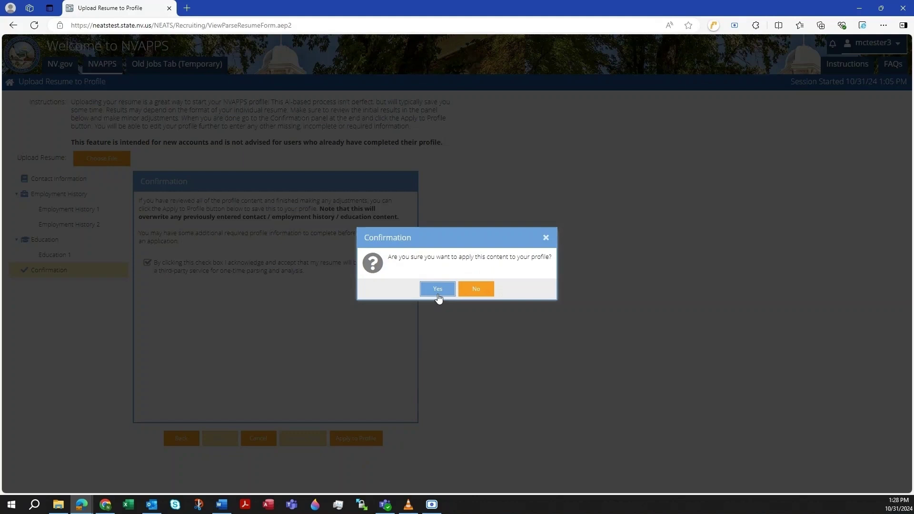
click(438, 294)
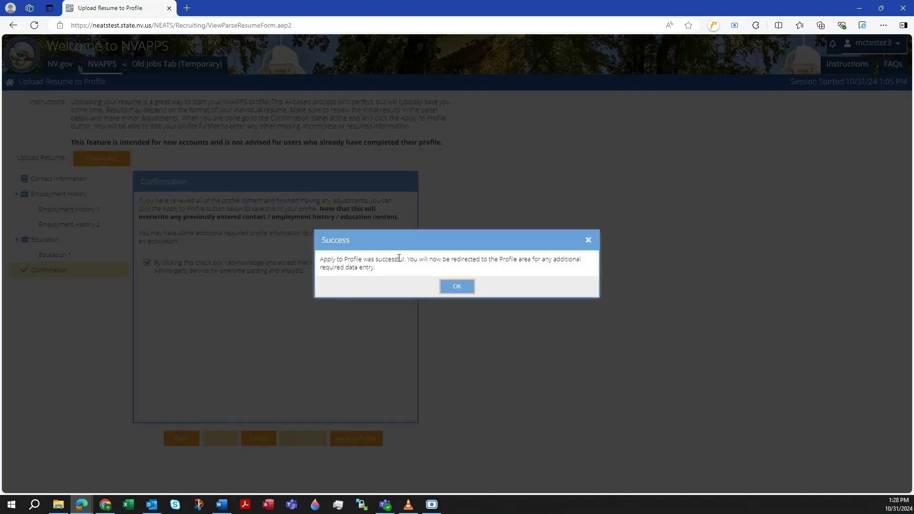
click(443, 286)
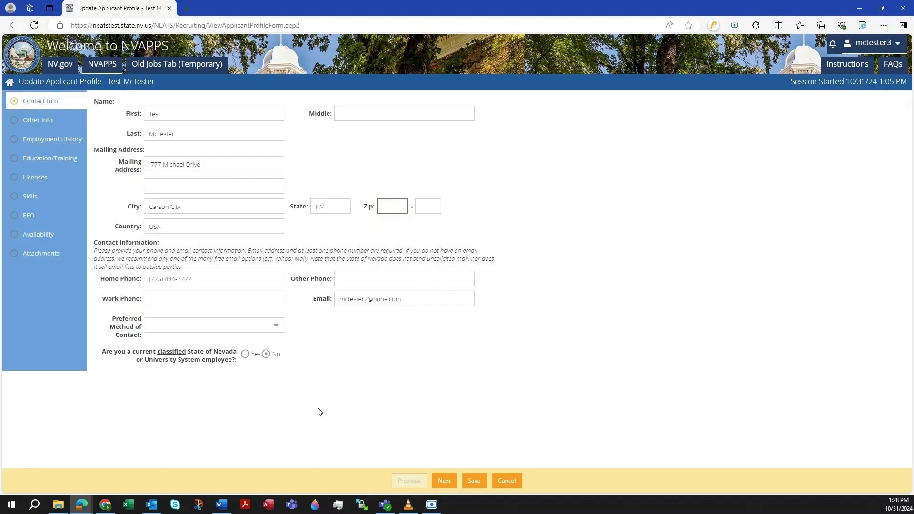
Fill in the zip code and advance through the profile sections to Availability.
click(384, 207)
text(89701)
click(445, 481)
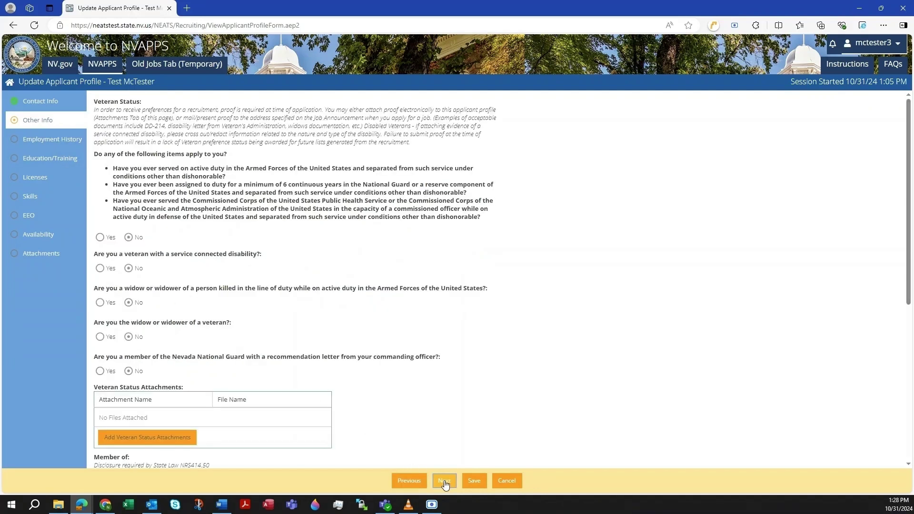
click(445, 481)
click(445, 481)
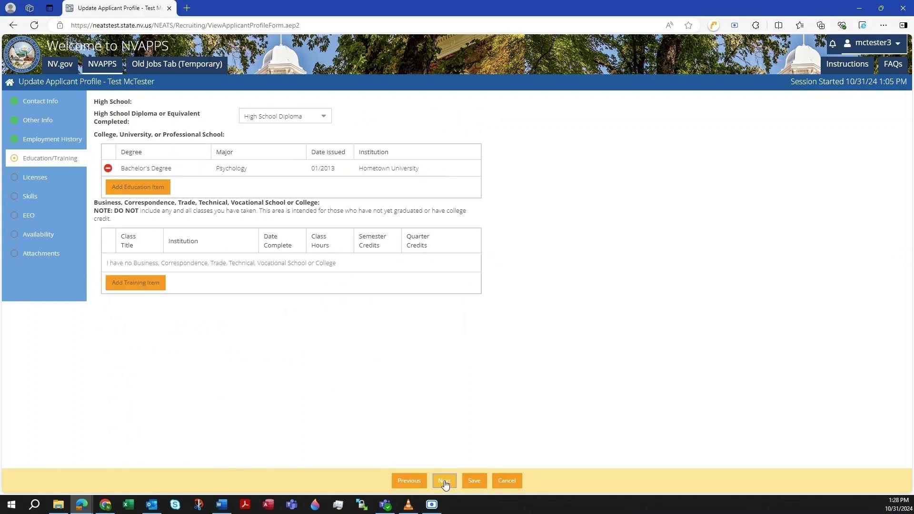
click(444, 481)
click(444, 481)
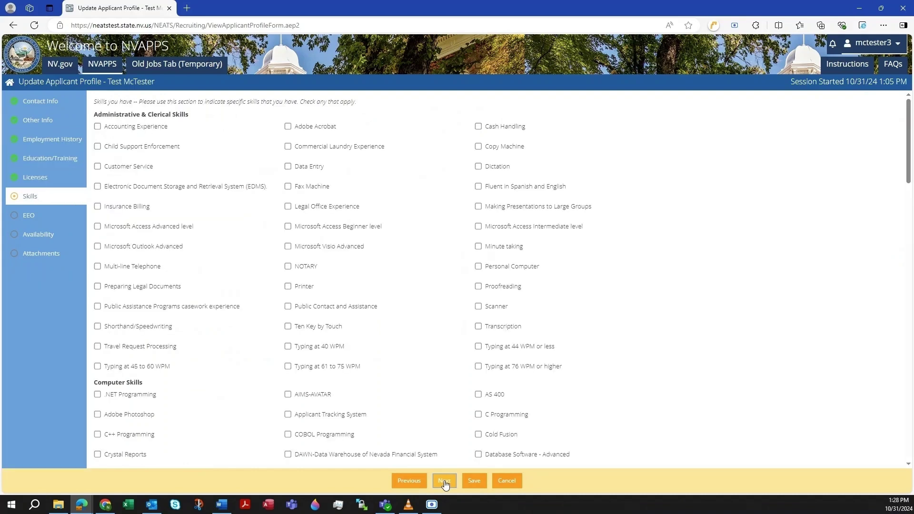
click(444, 482)
click(444, 482)
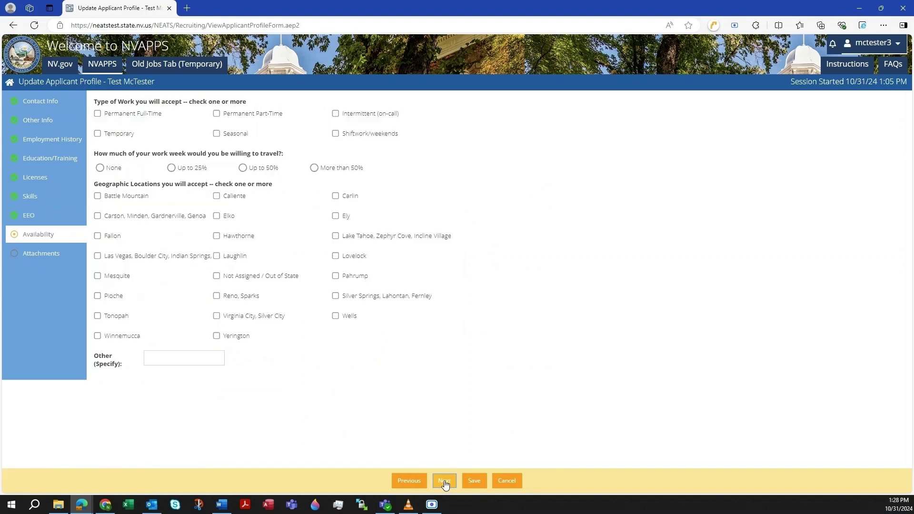
Choose permanent full-time, up to 25% travel, Carson, Lake Tahoe and Reno, Sparks areas, then save.
click(97, 114)
click(171, 168)
click(97, 217)
click(336, 237)
click(217, 296)
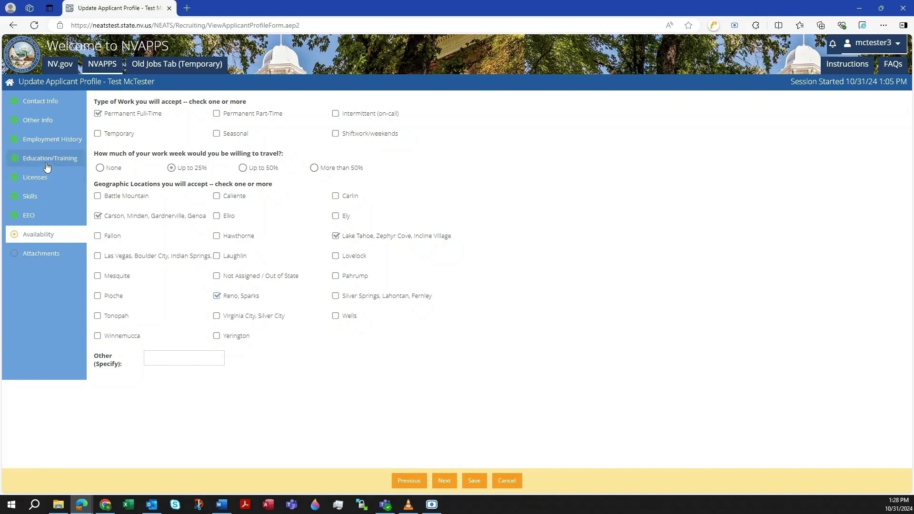
click(32, 122)
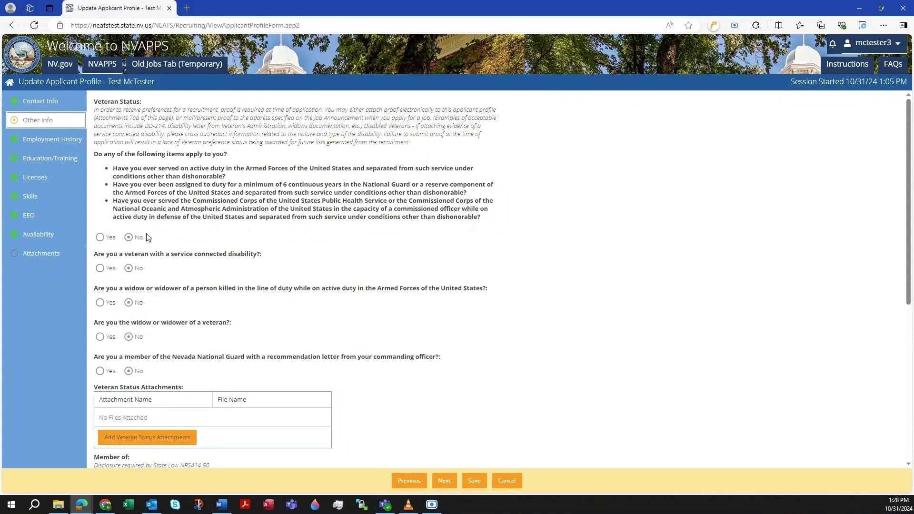
click(45, 257)
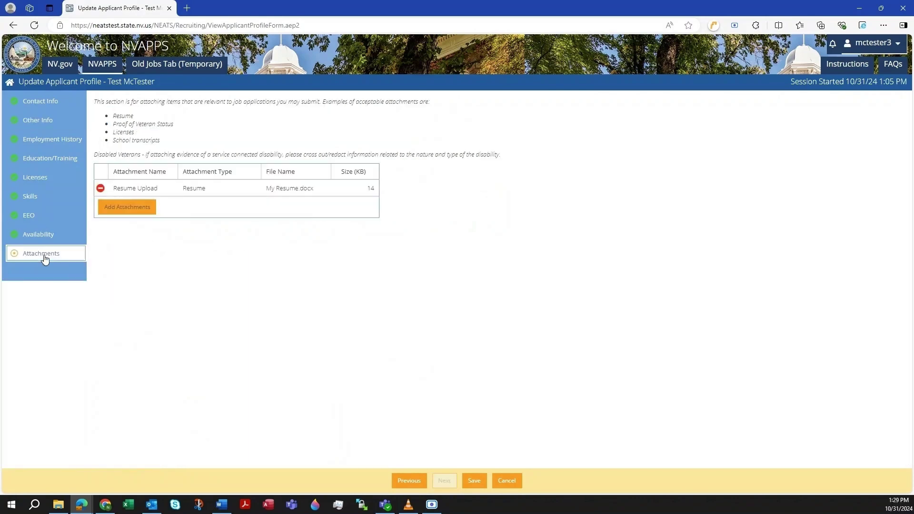
click(472, 484)
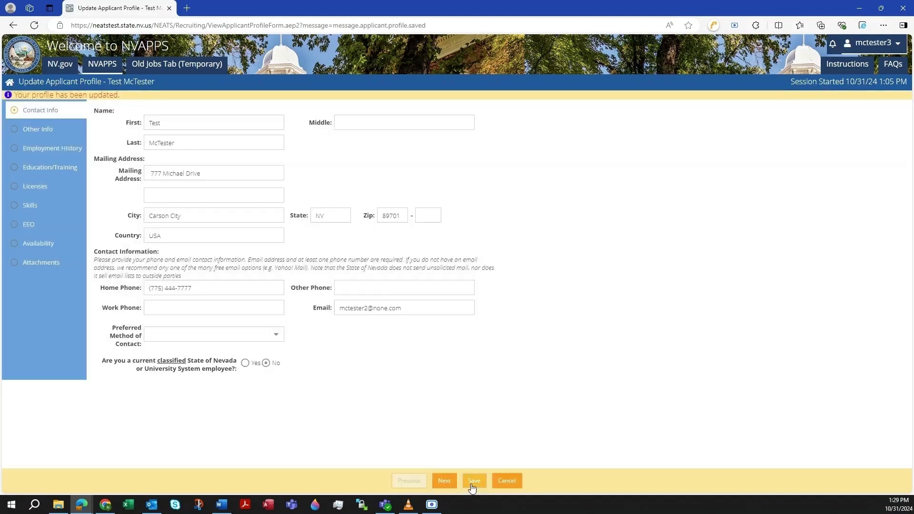
Return to the jobs home page, browse New Listings, and open Advanced Job Search.
click(9, 84)
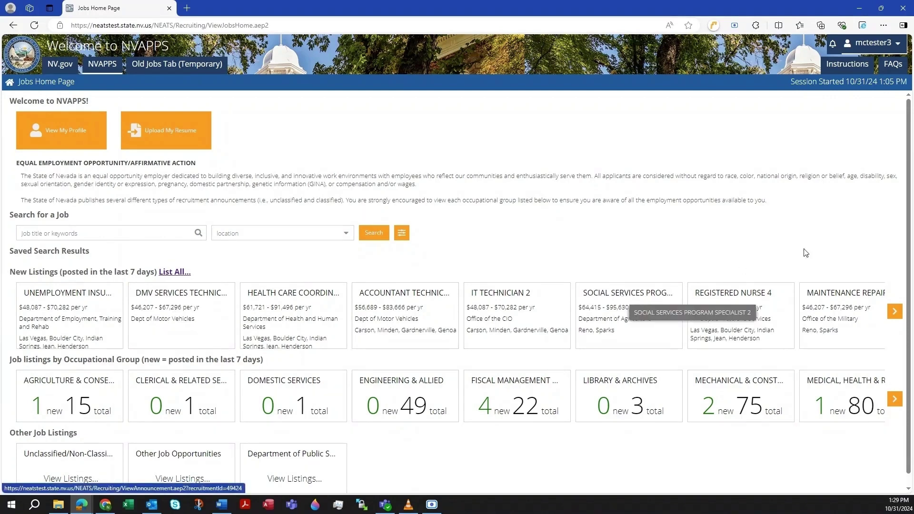
click(896, 312)
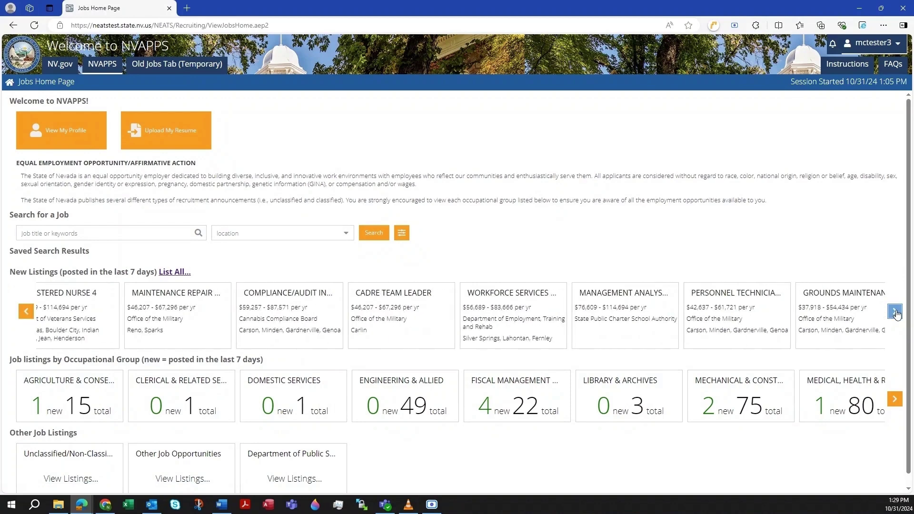
click(895, 312)
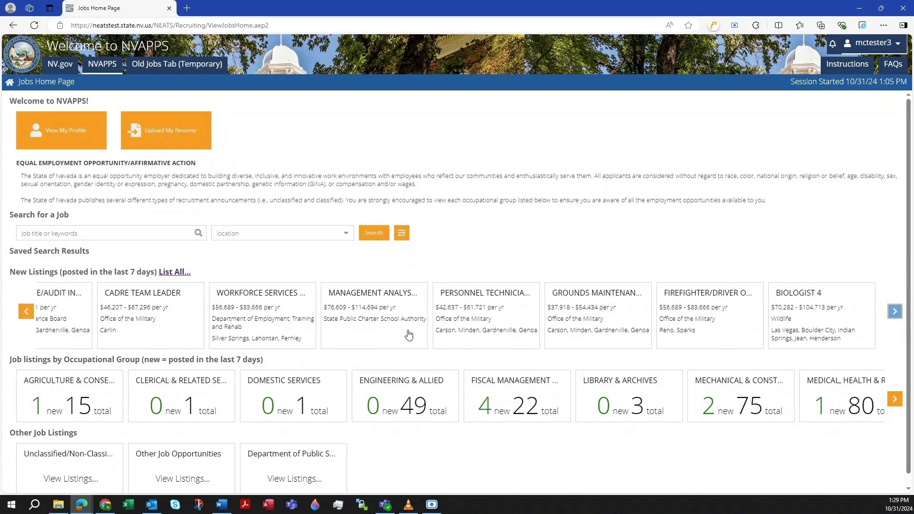
click(26, 312)
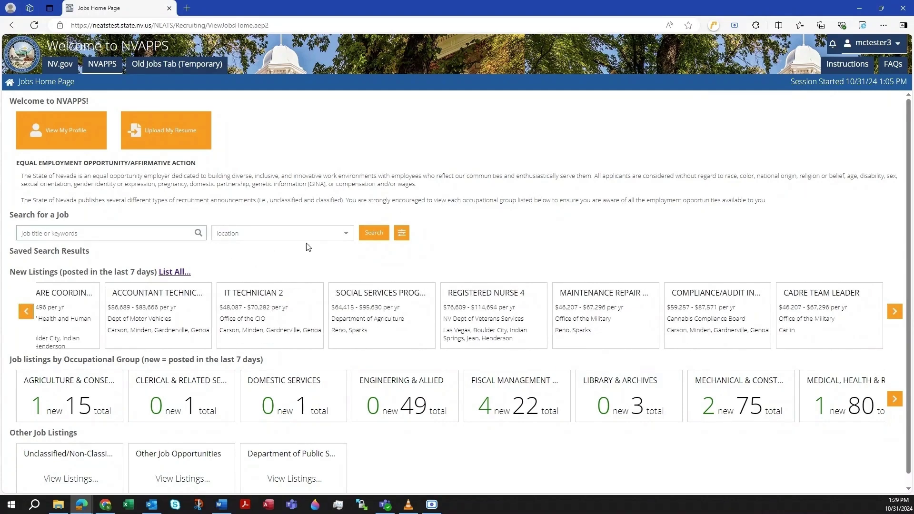
click(346, 234)
click(347, 235)
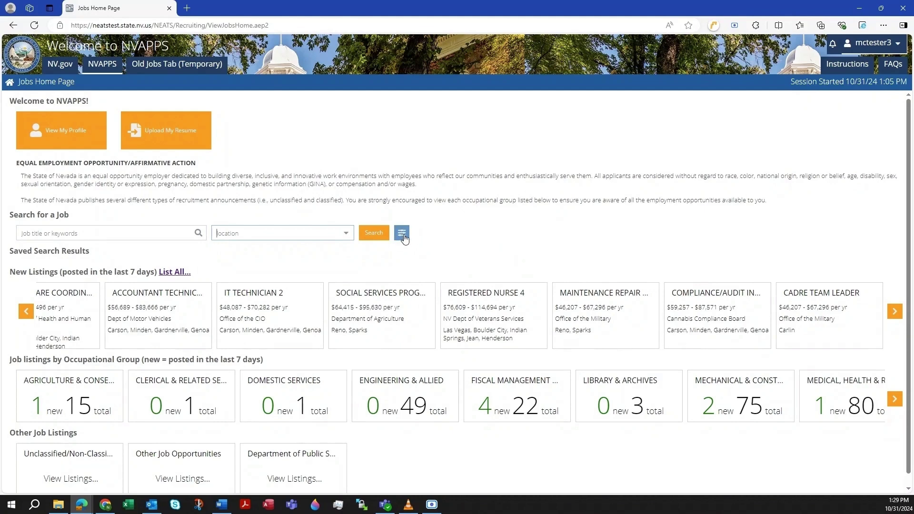
click(402, 233)
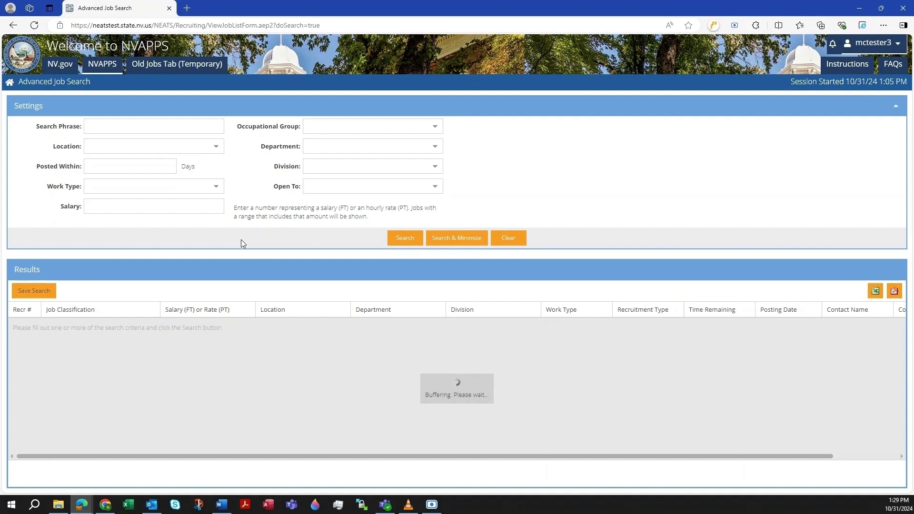
List all 321 open postings and open the Engineering Technician 4 announcement #42897.
click(91, 126)
click(216, 146)
click(218, 151)
click(204, 206)
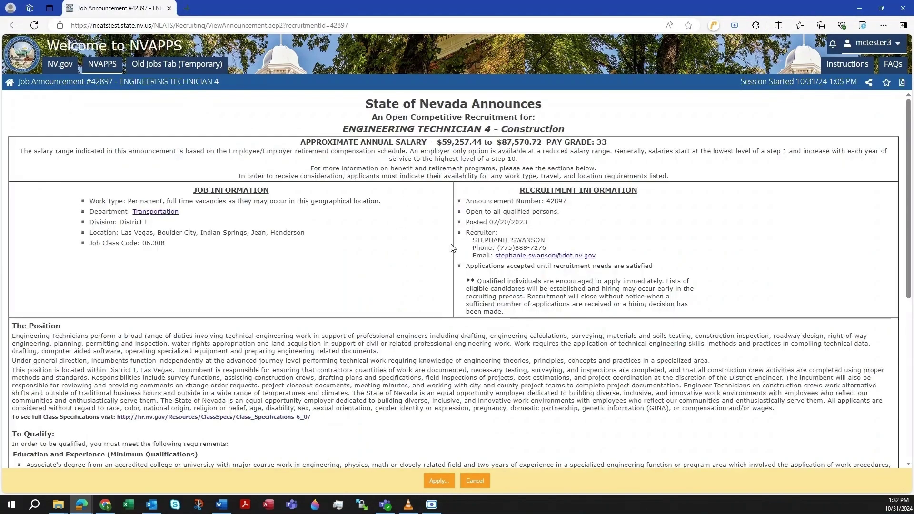
Read through announcement 42897 and start the Engineering Technician 4 application.
scroll(455, 262, down, 5)
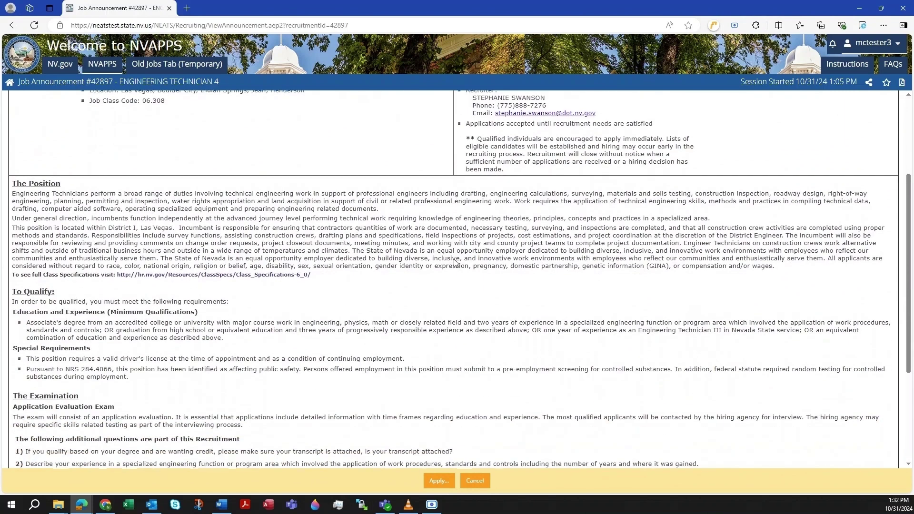
scroll(454, 263, down, 2)
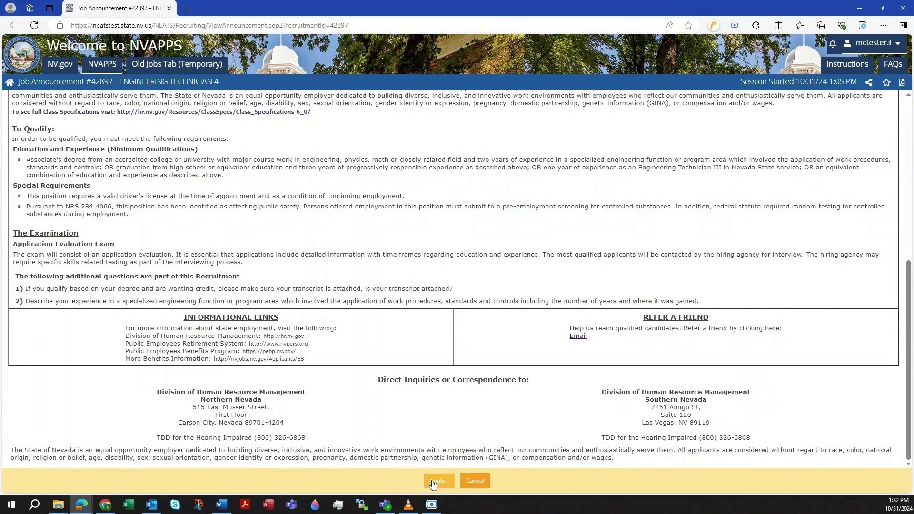
click(433, 484)
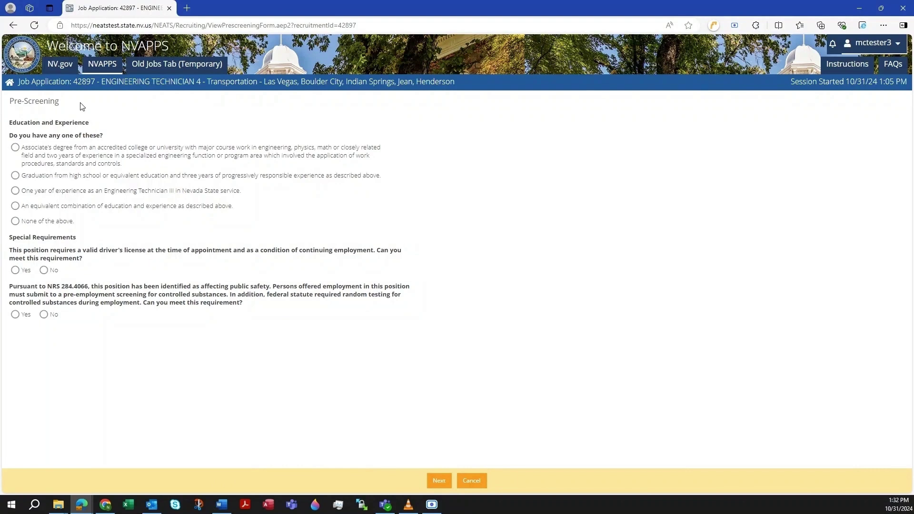
Answer pre-screening with the Associate's degree option and Yes to the driver's license requirement, then submit.
click(15, 149)
click(15, 271)
click(437, 483)
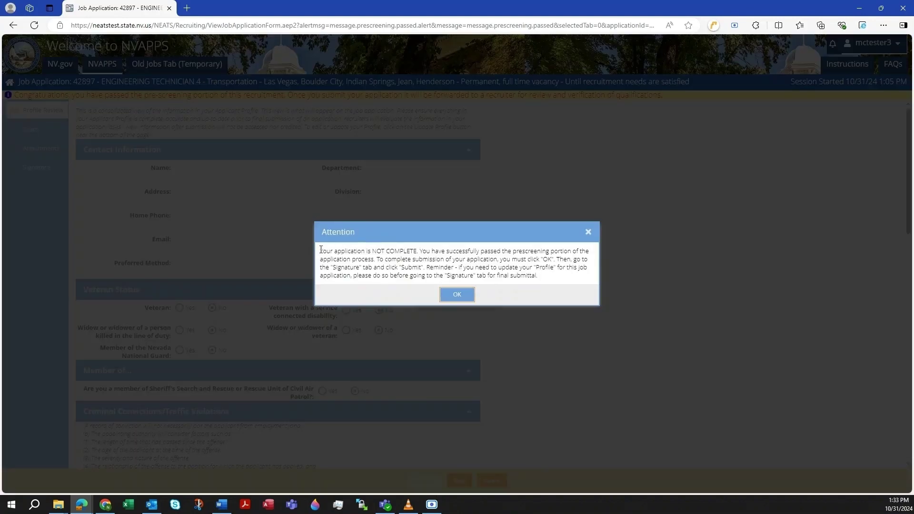
Dismiss the notice, confirm the transcript is attached, and answer experience with 'I have experince here'.
click(458, 296)
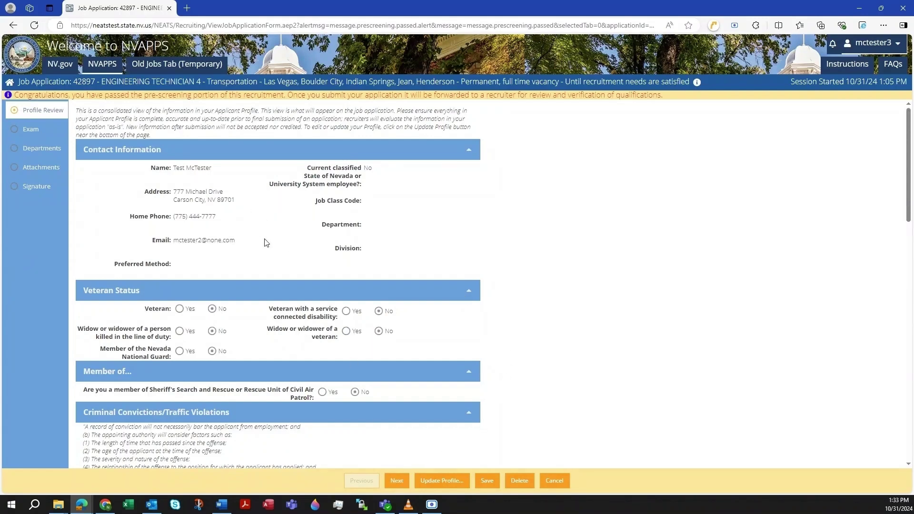
scroll(279, 273, down, 10)
scroll(280, 276, up, 10)
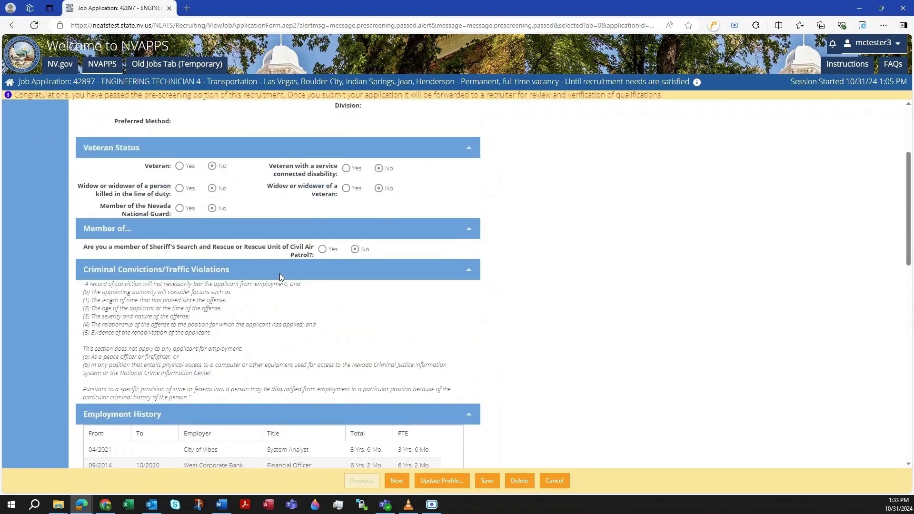
click(404, 482)
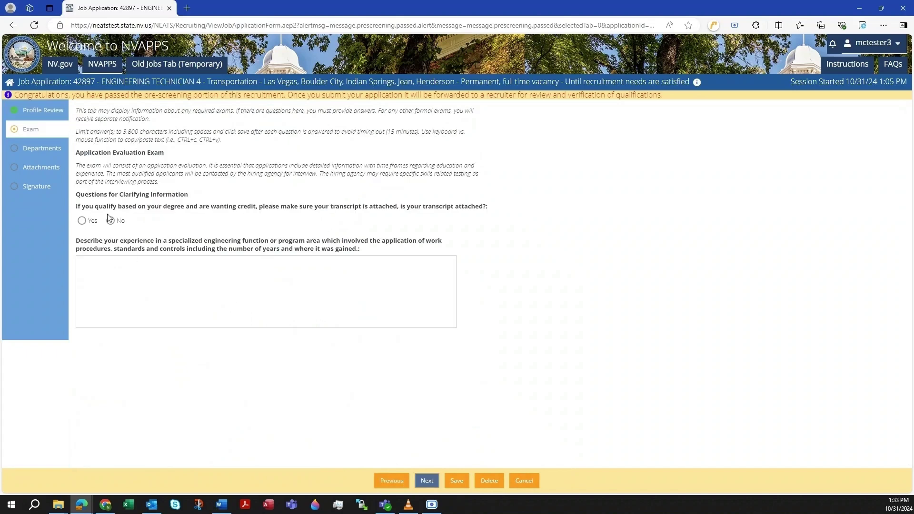
click(81, 222)
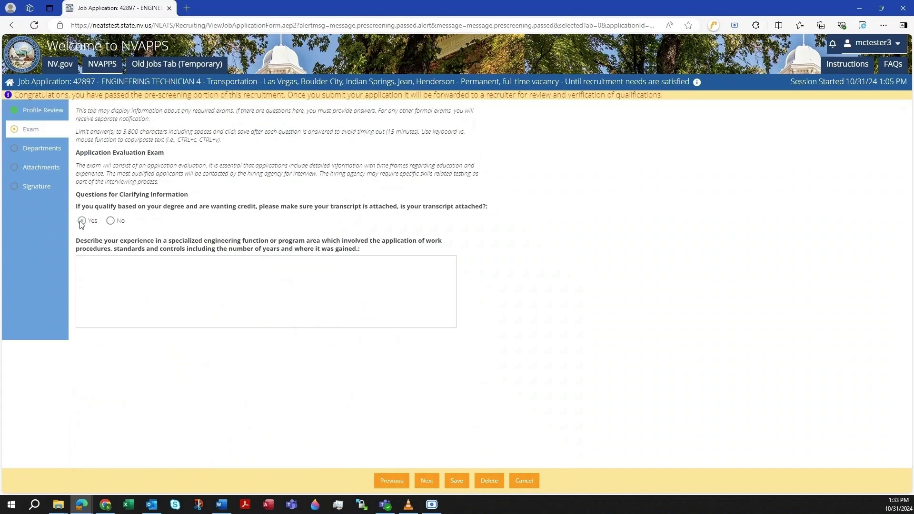
click(118, 280)
text(I have e)
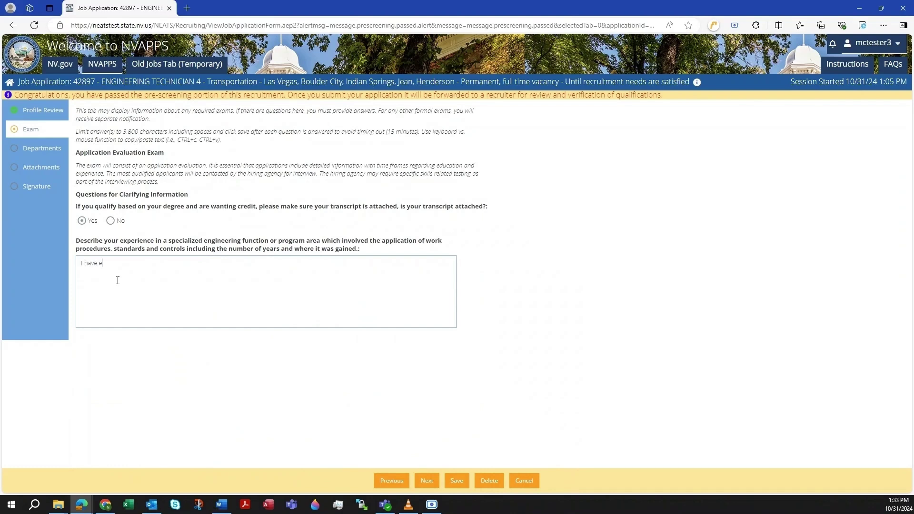
text(xperince here)
Accept work in All departments and advance past attachments to the Signature step.
click(427, 481)
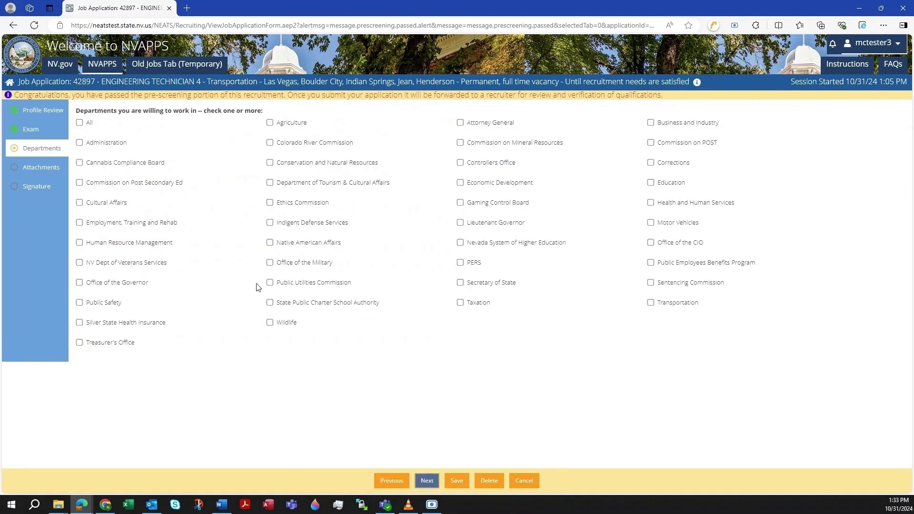
click(80, 123)
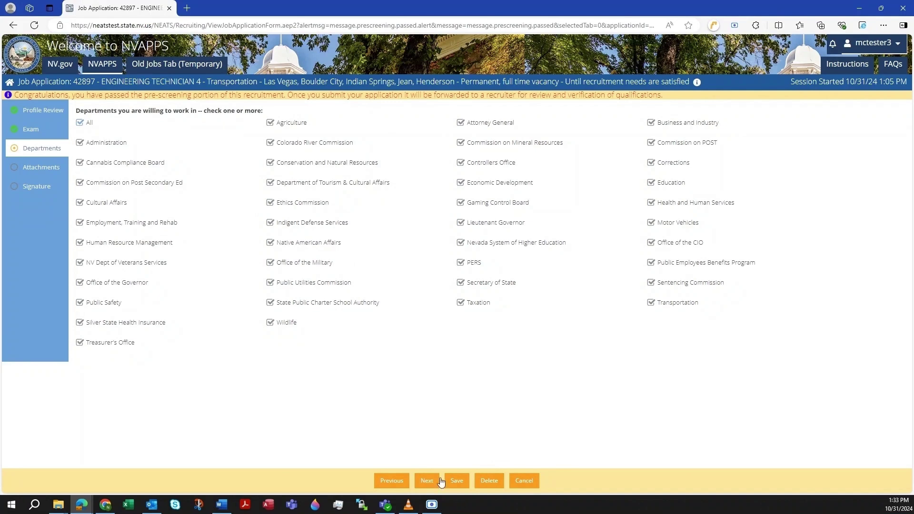
click(28, 133)
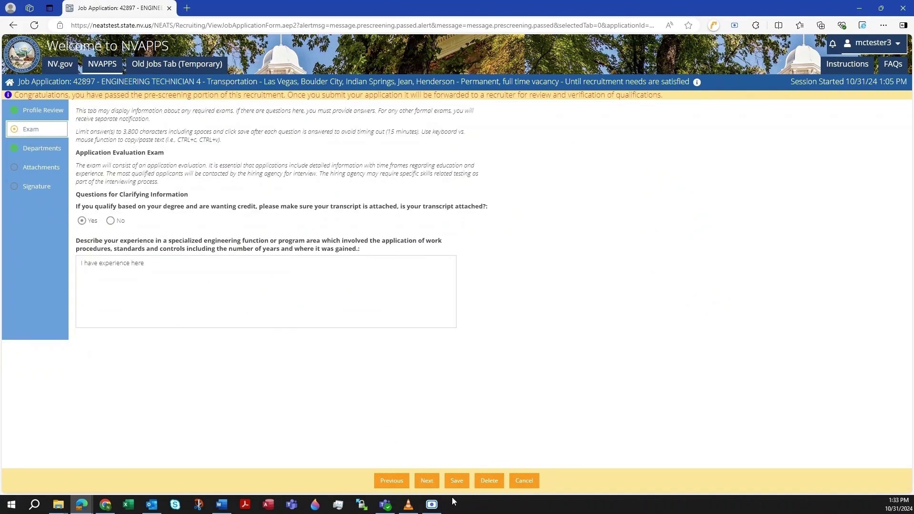
click(427, 480)
click(427, 480)
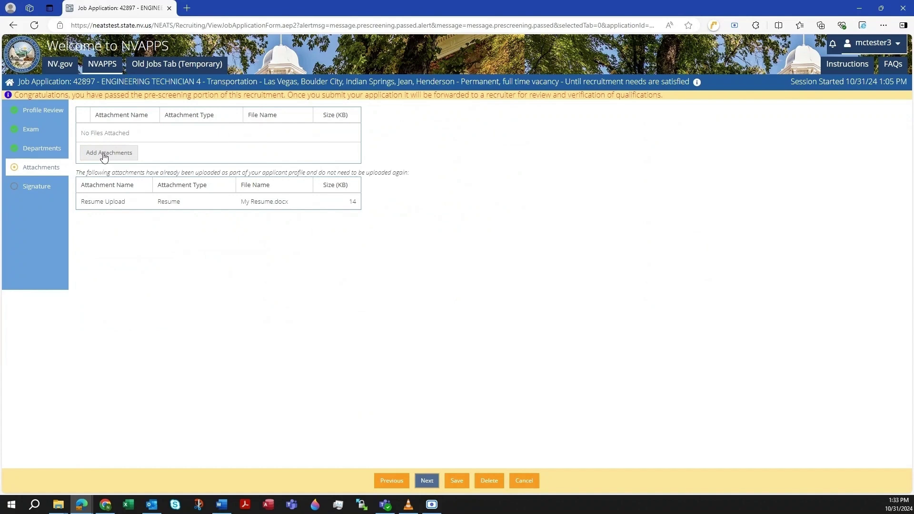
click(427, 481)
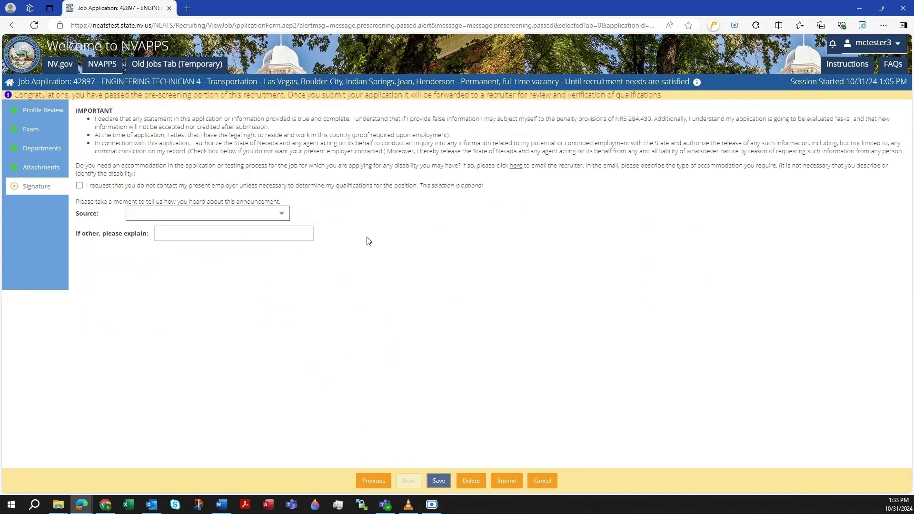
Choose HR Management Division (NEATS/NVAPPS) as the source, then submit and accept the signature certification.
click(287, 218)
click(287, 218)
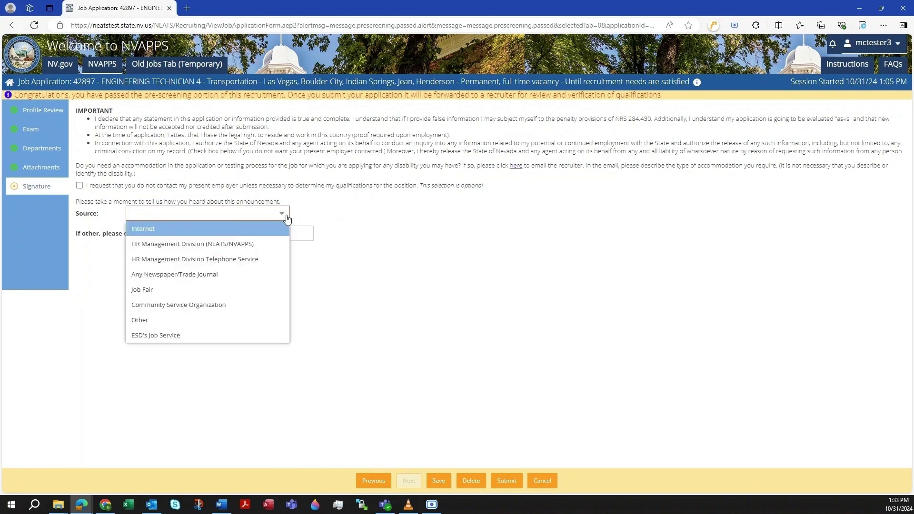
click(260, 250)
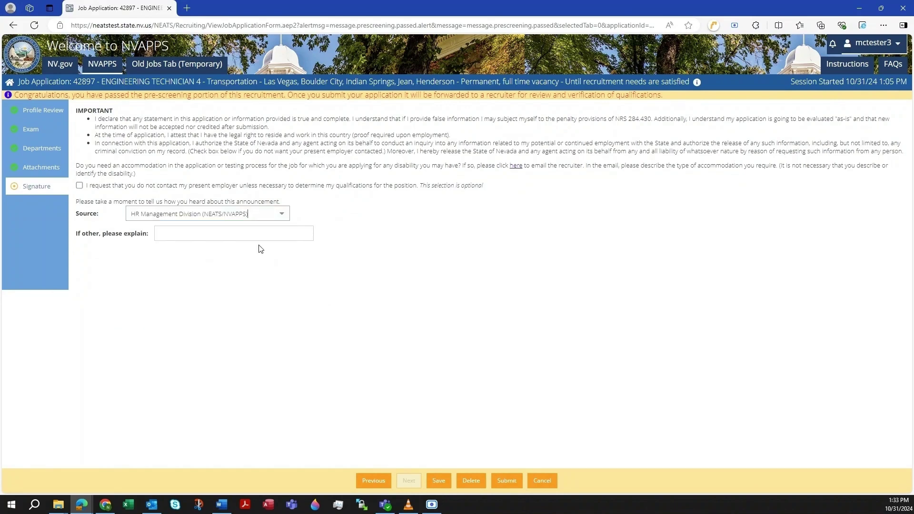
click(506, 481)
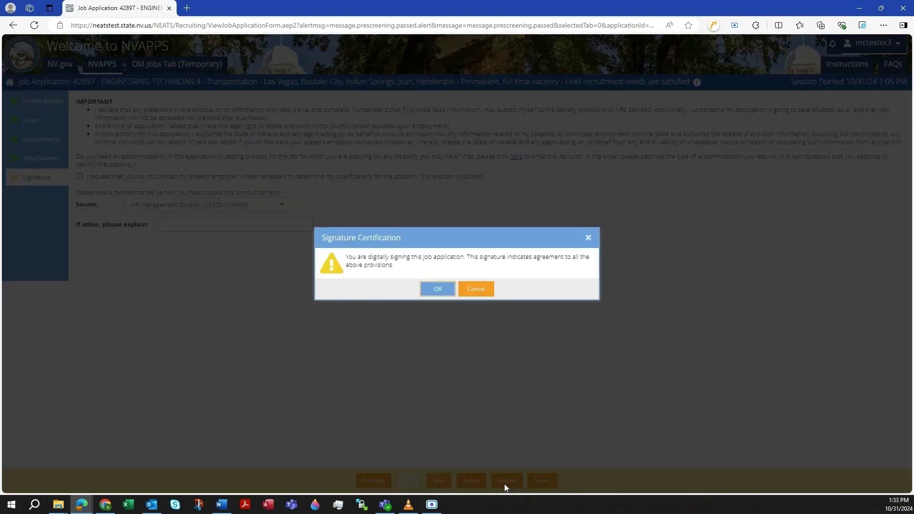
click(435, 294)
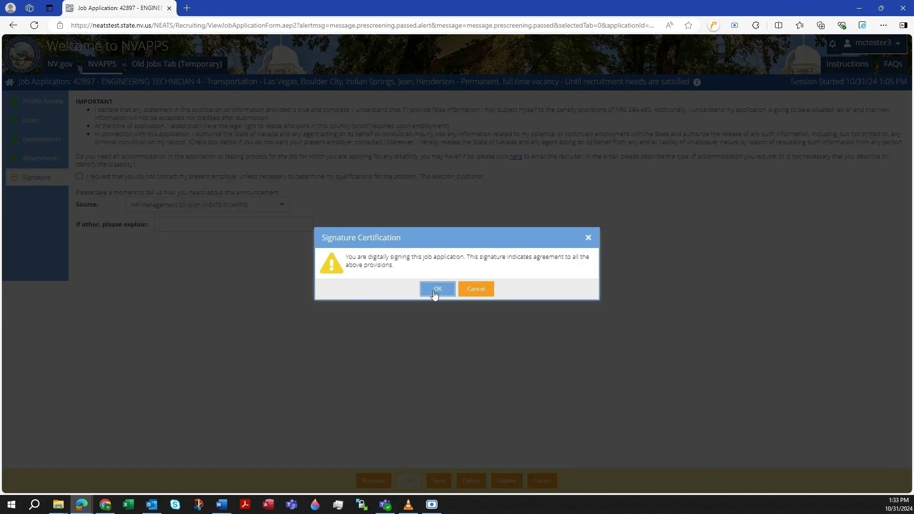